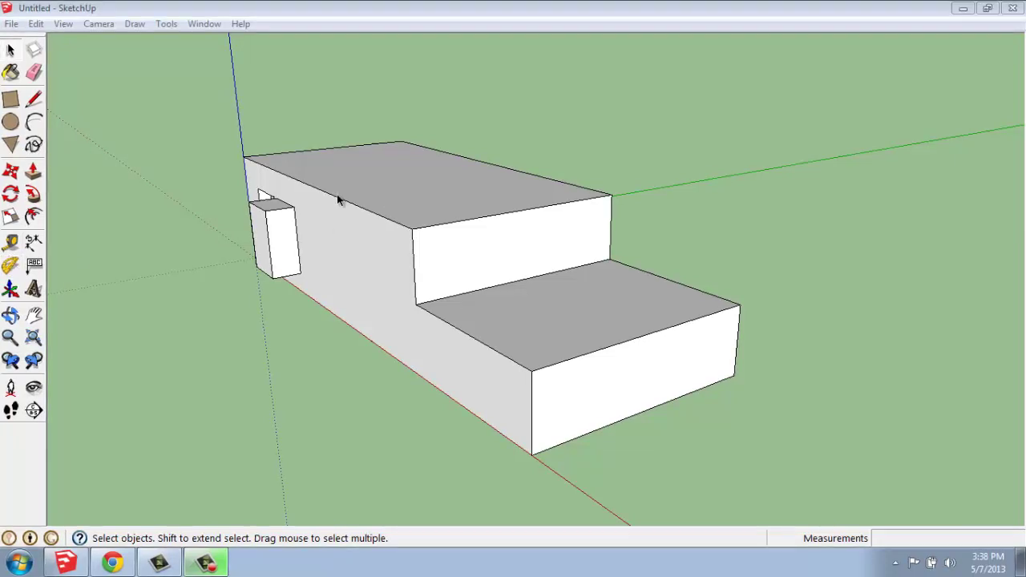
- Orbit the model to bring the lower front step into view
{"action": "middle_click_drag", "start_coordinate": [337, 195], "coordinate": [353, 227]}
{"action": "middle_click_drag", "start_coordinate": [559, 230], "coordinate": [603, 211]}
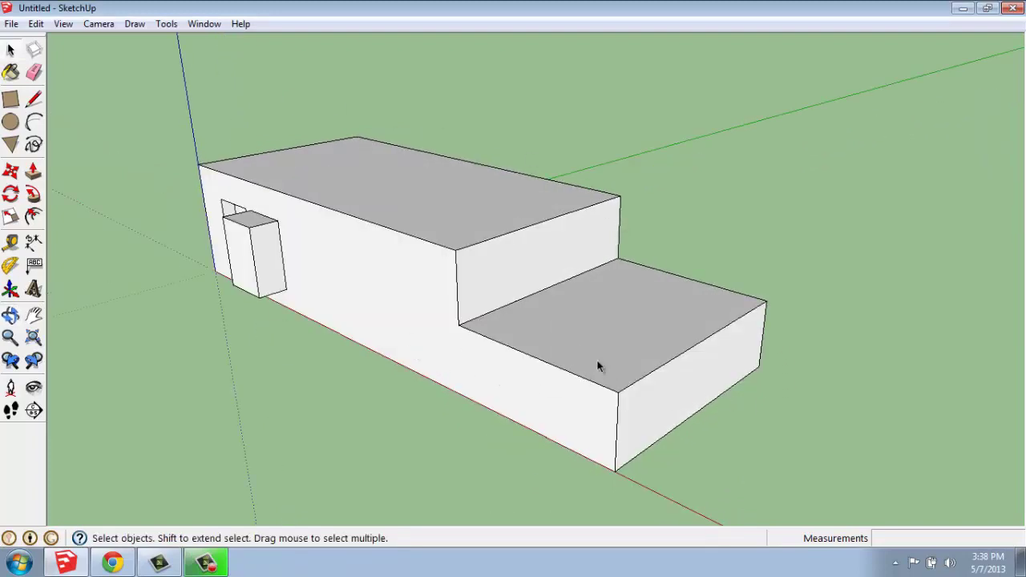
{"action": "middle_click_drag", "start_coordinate": [665, 371], "coordinate": [614, 361]}
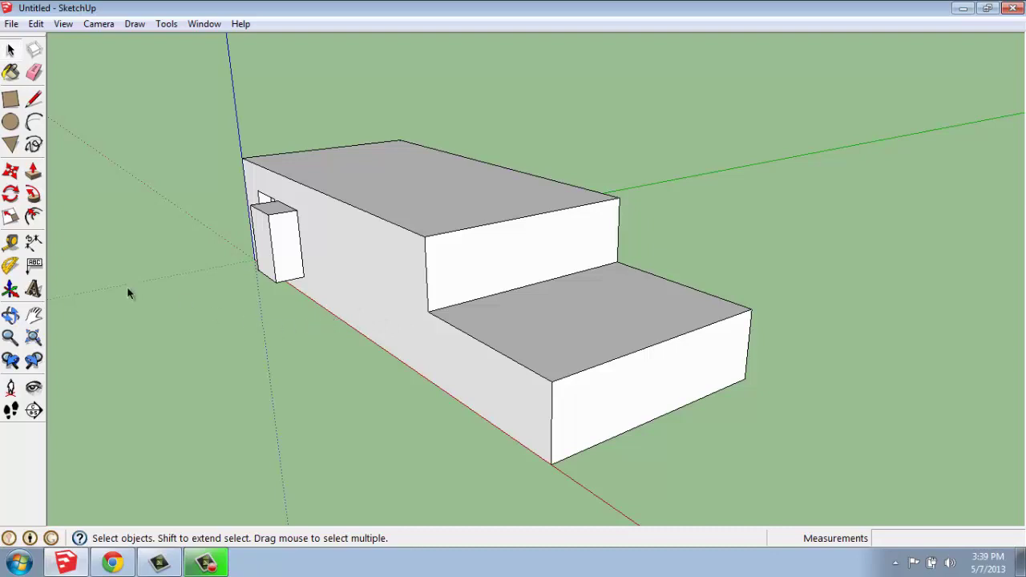
- Select the Protractor tool and frame the lower step's end face close up
{"action": "left_click", "coordinate": [11, 270]}
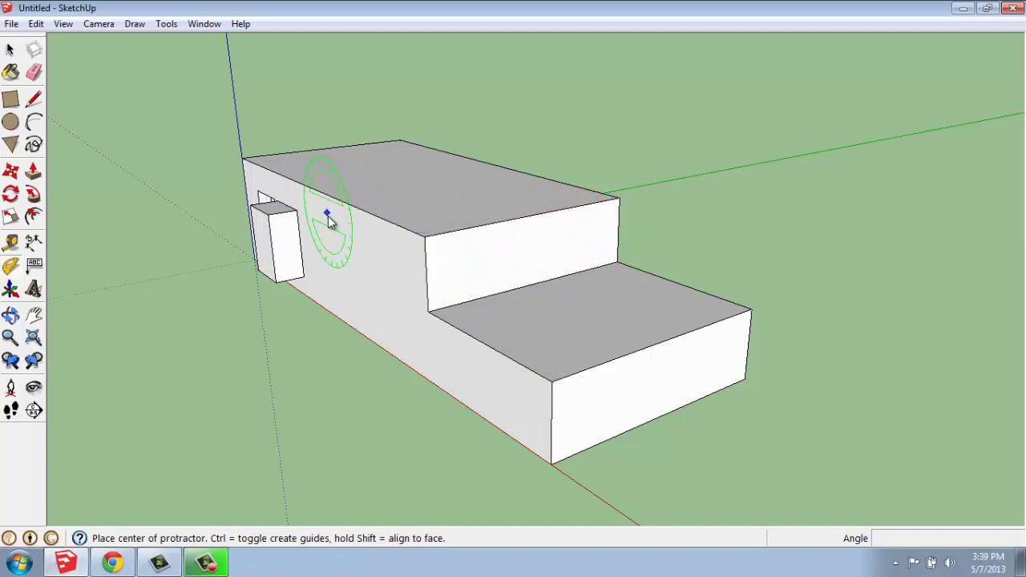
{"action": "middle_click_drag", "start_coordinate": [458, 378], "coordinate": [474, 302]}
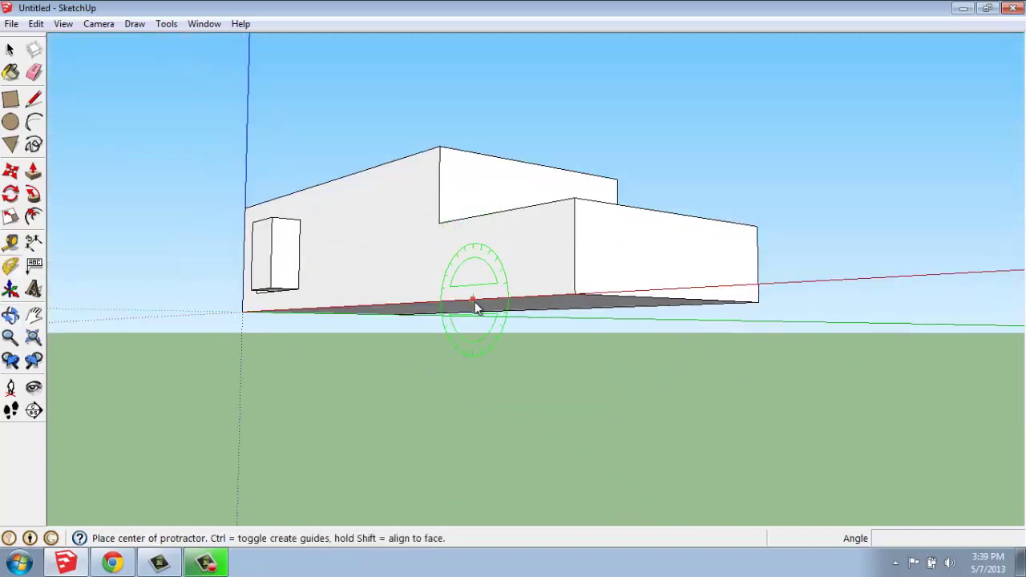
{"action": "middle_click_drag", "start_coordinate": [610, 275], "coordinate": [533, 368]}
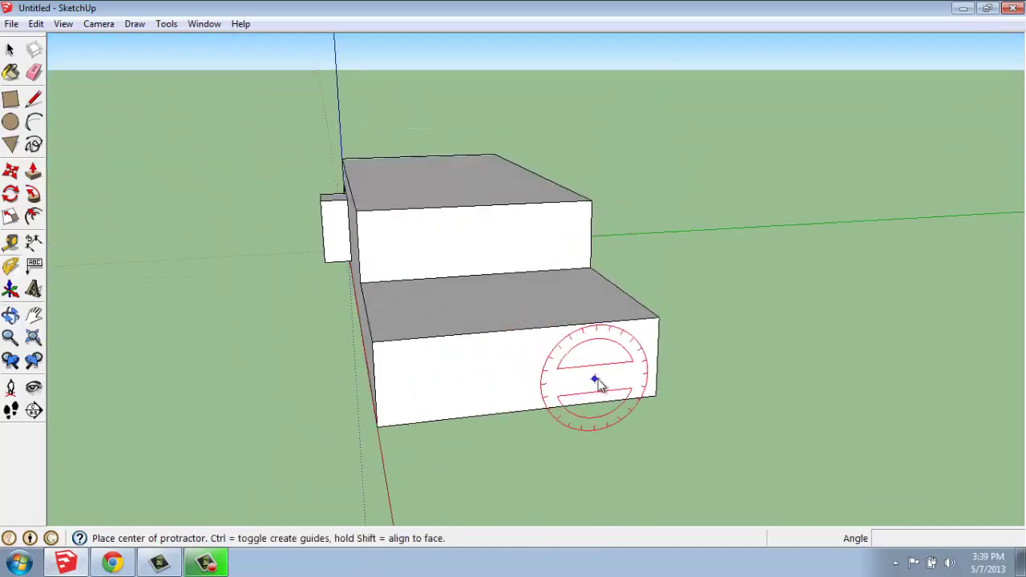
{"action": "middle_click_drag", "start_coordinate": [598, 380], "coordinate": [651, 387]}
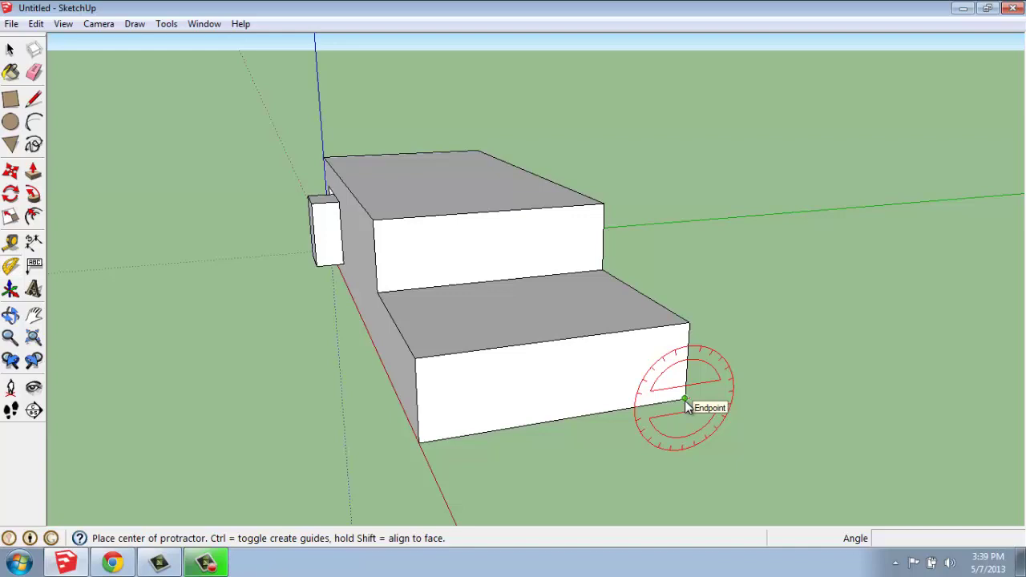
{"action": "scroll", "coordinate": [685, 405], "scroll_direction": "up", "scroll_amount": 3}
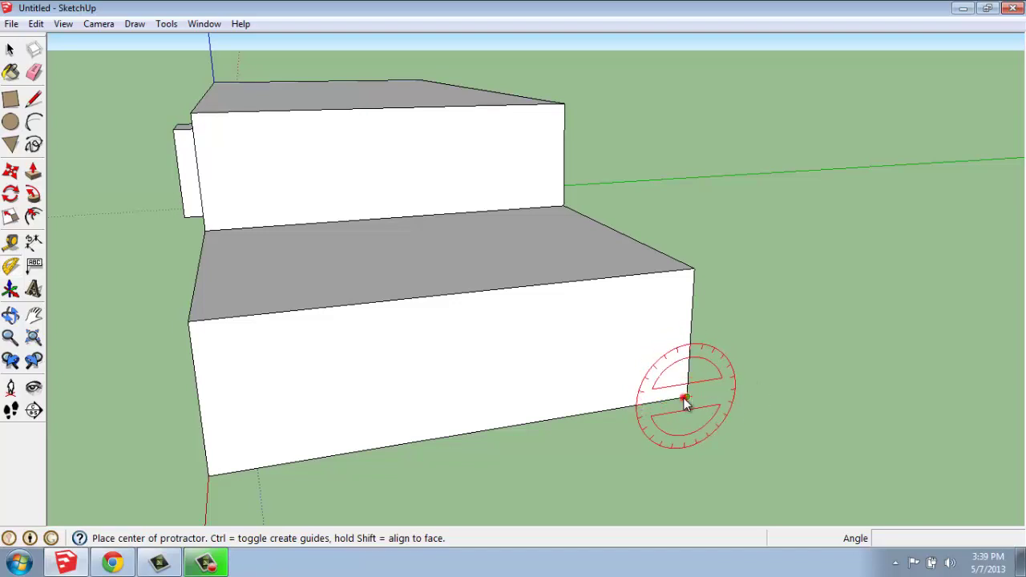
- Place a 15° guideline pivoting on the end face's bottom right corner
{"action": "left_click", "coordinate": [685, 404]}
{"action": "middle_click_drag", "start_coordinate": [669, 403], "coordinate": [591, 382]}
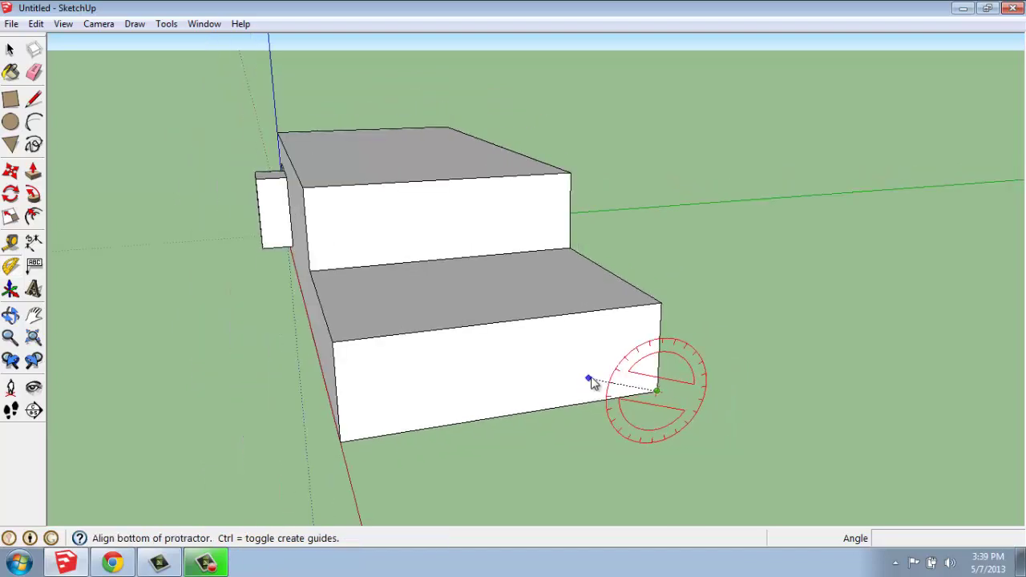
{"action": "scroll", "coordinate": [592, 384], "scroll_direction": "down", "scroll_amount": 2}
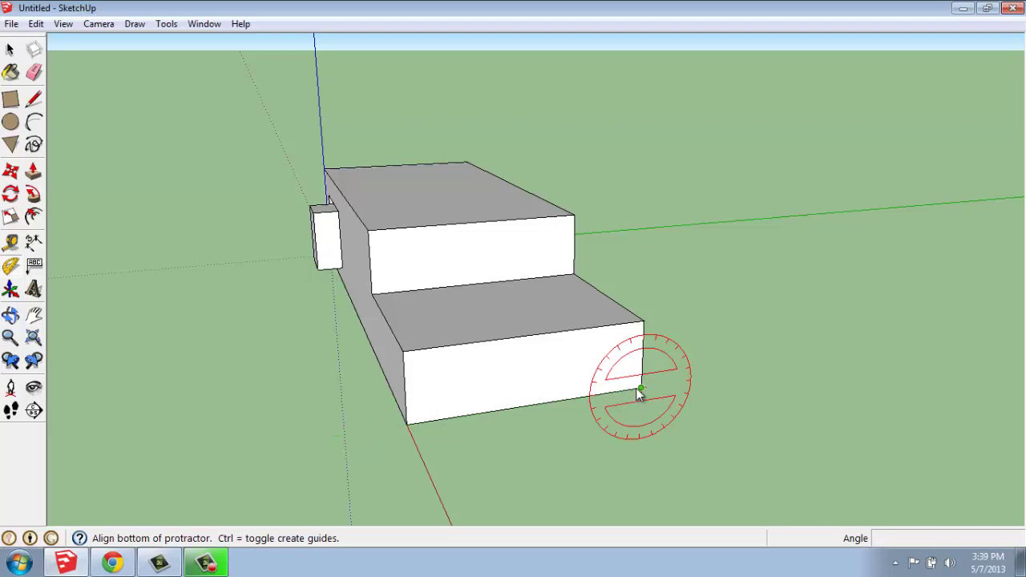
{"action": "left_click", "coordinate": [302, 436]}
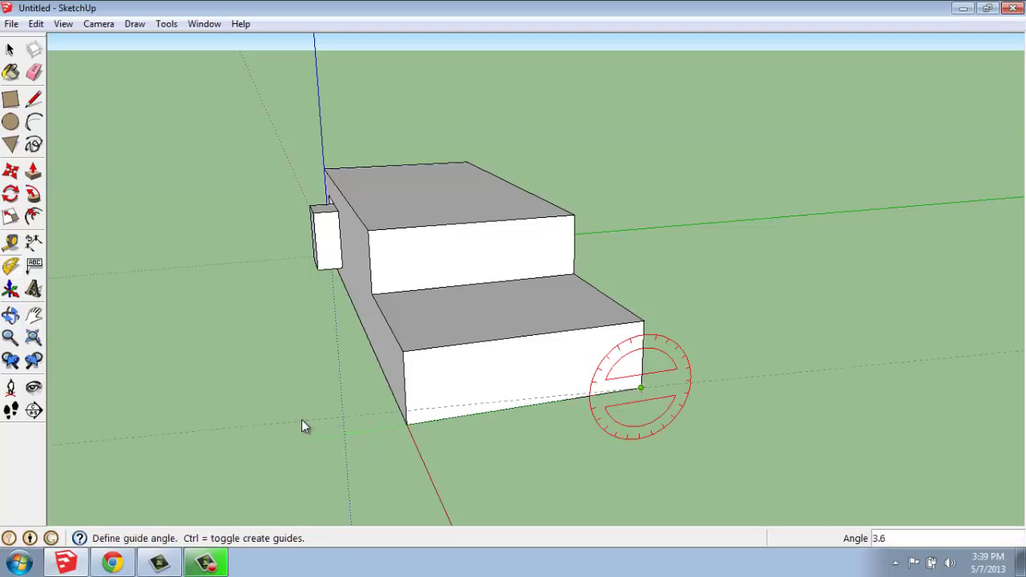
{"action": "scroll", "coordinate": [319, 385], "scroll_direction": "up", "scroll_amount": 1}
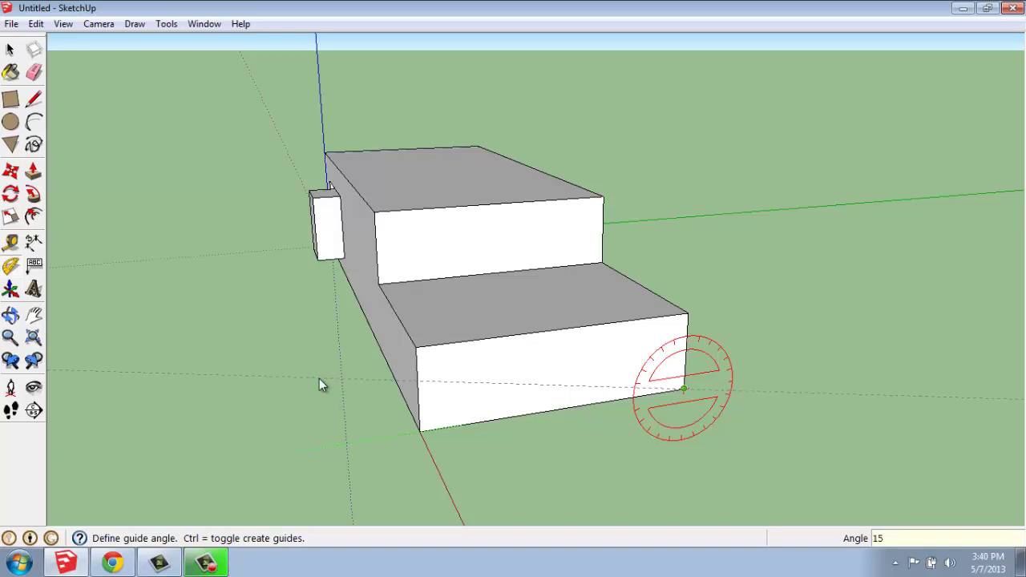
{"action": "key", "text": "Return"}
{"action": "scroll", "coordinate": [573, 424], "scroll_direction": "down", "scroll_amount": 1}
{"action": "scroll", "coordinate": [585, 426], "scroll_direction": "down", "scroll_amount": 1}
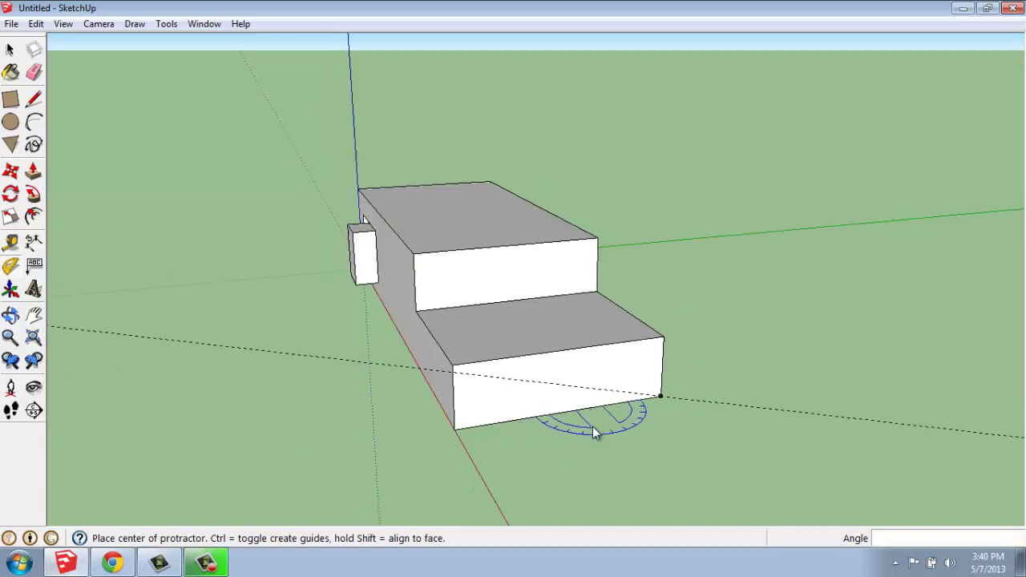
{"action": "middle_click_drag", "start_coordinate": [596, 430], "coordinate": [571, 433]}
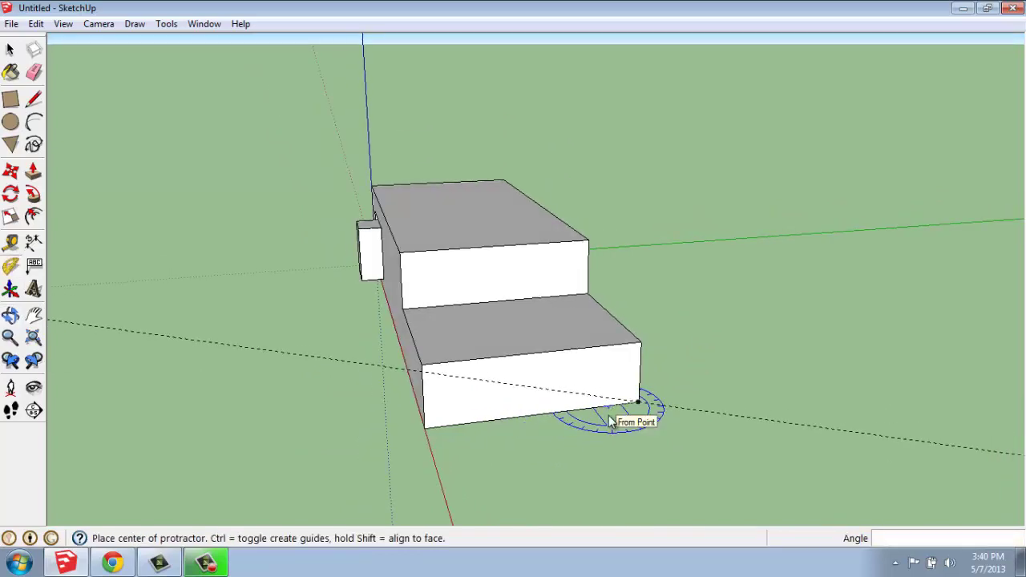
- Add a second 15° guideline from the bottom left corner, crossing the first
{"action": "left_click", "coordinate": [424, 429]}
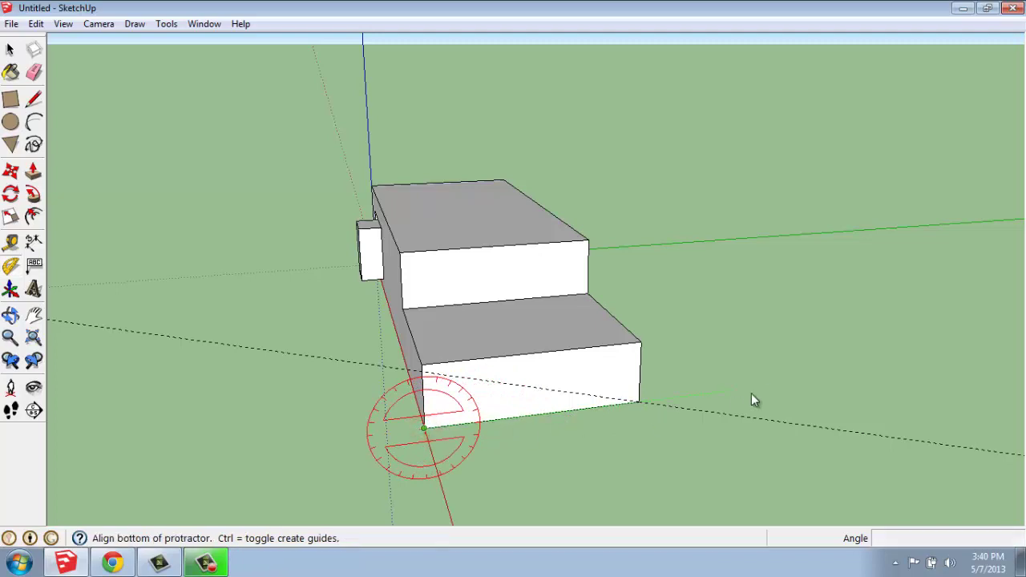
{"action": "left_click", "coordinate": [786, 385]}
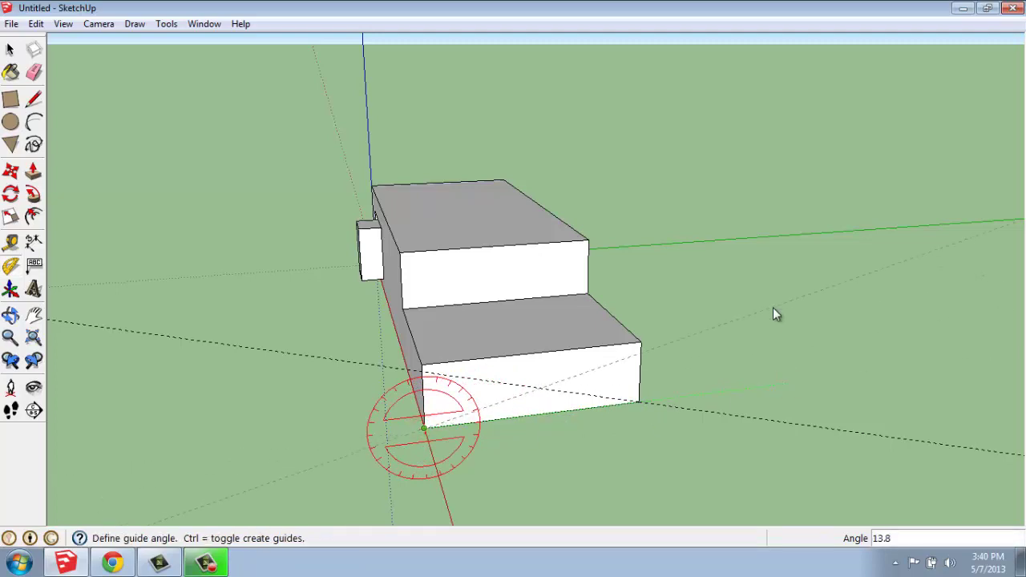
{"action": "type", "text": "15"}
{"action": "key", "text": "Return"}
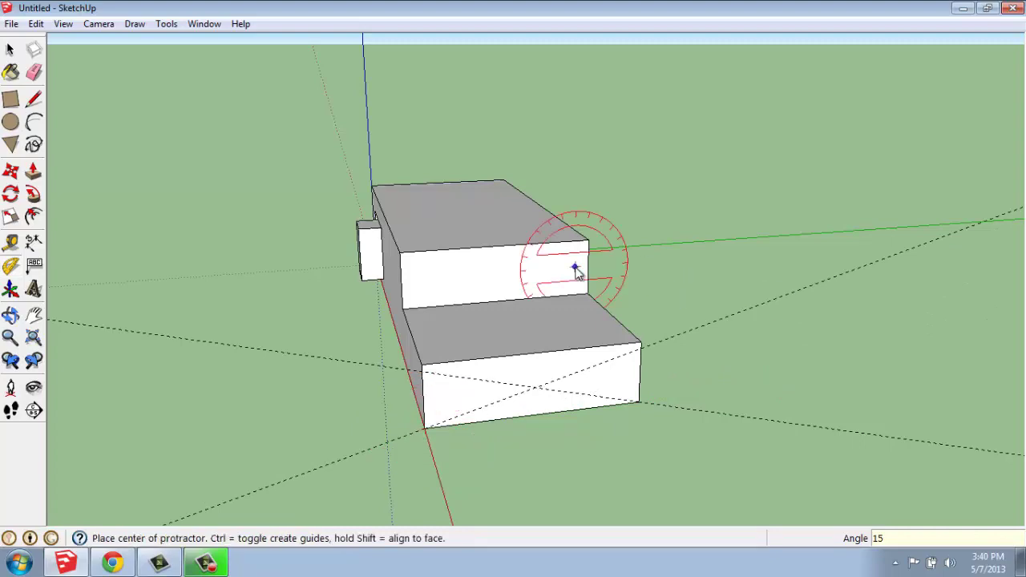
- Draw lines from the guides' crossing point to the lower step's top right and top left corners
{"action": "key", "text": "space"}
{"action": "scroll", "coordinate": [508, 398], "scroll_direction": "up", "scroll_amount": 2}
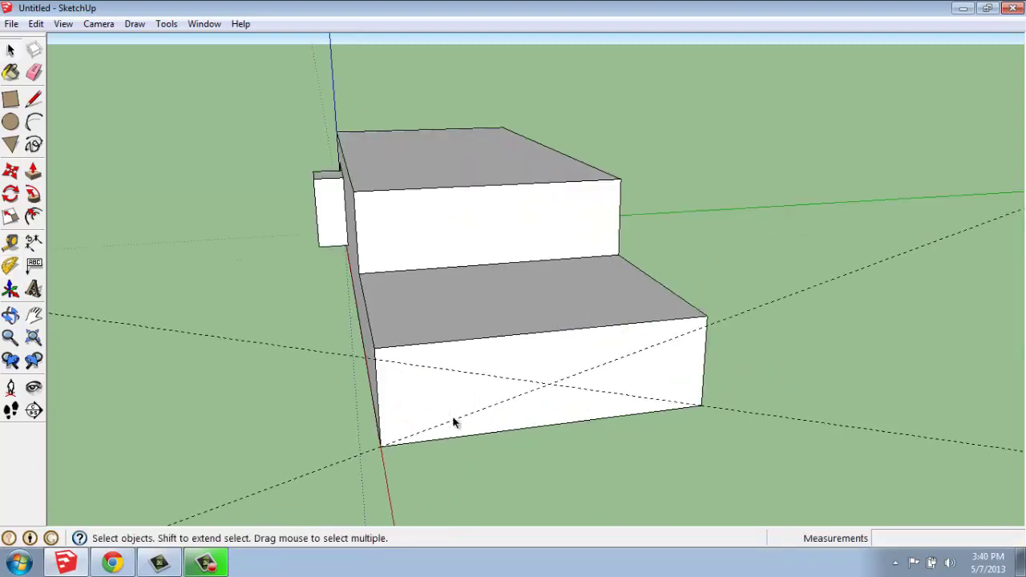
{"action": "mouse_move", "coordinate": [452, 415]}
{"action": "middle_mouse_down"}
{"action": "mouse_move", "coordinate": [490, 419]}
{"action": "mouse_move", "coordinate": [434, 412]}
{"action": "middle_mouse_up"}
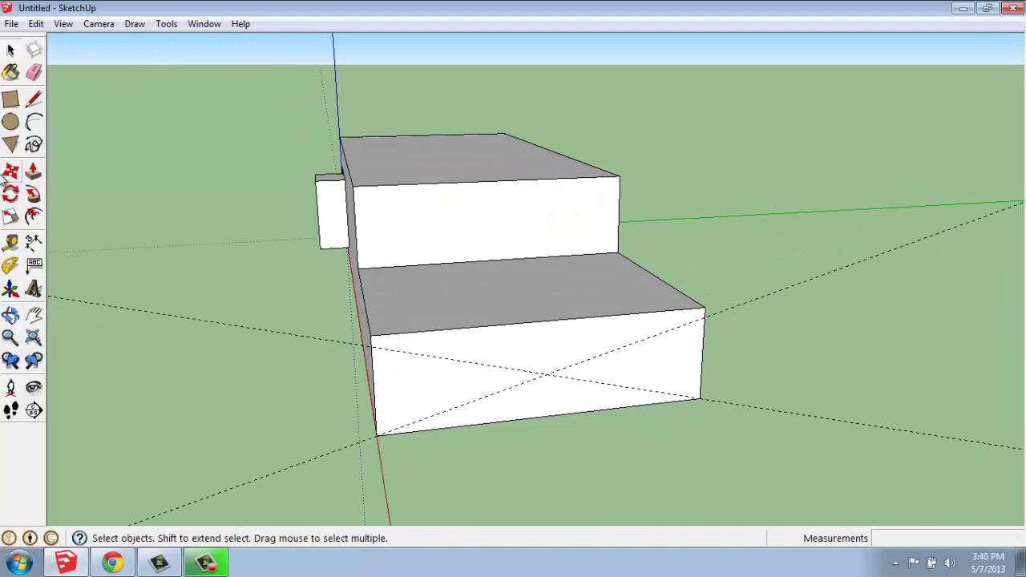
{"action": "left_click", "coordinate": [34, 99]}
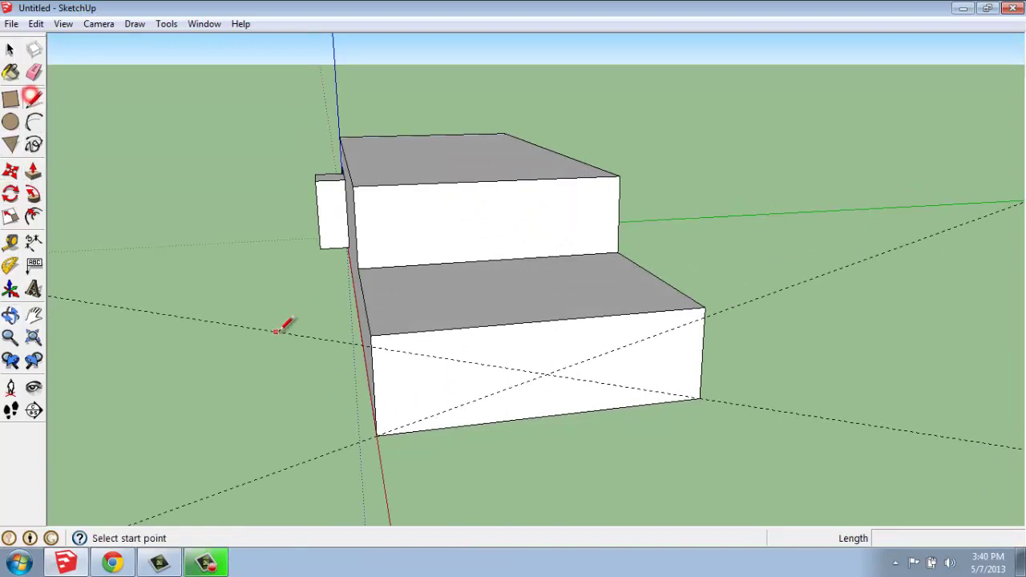
{"action": "left_click", "coordinate": [370, 343]}
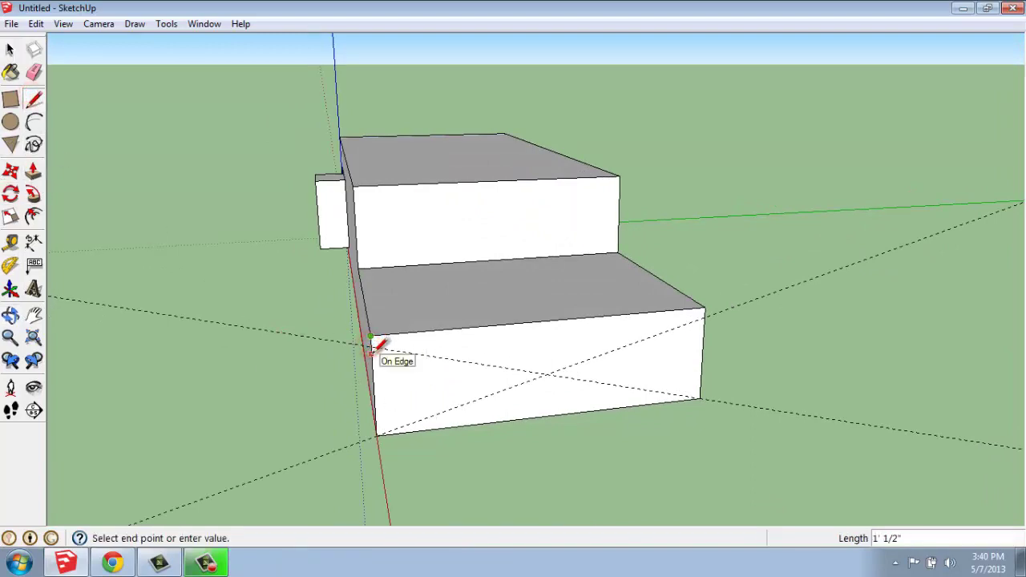
{"action": "key", "text": "Escape"}
{"action": "left_click", "coordinate": [545, 373]}
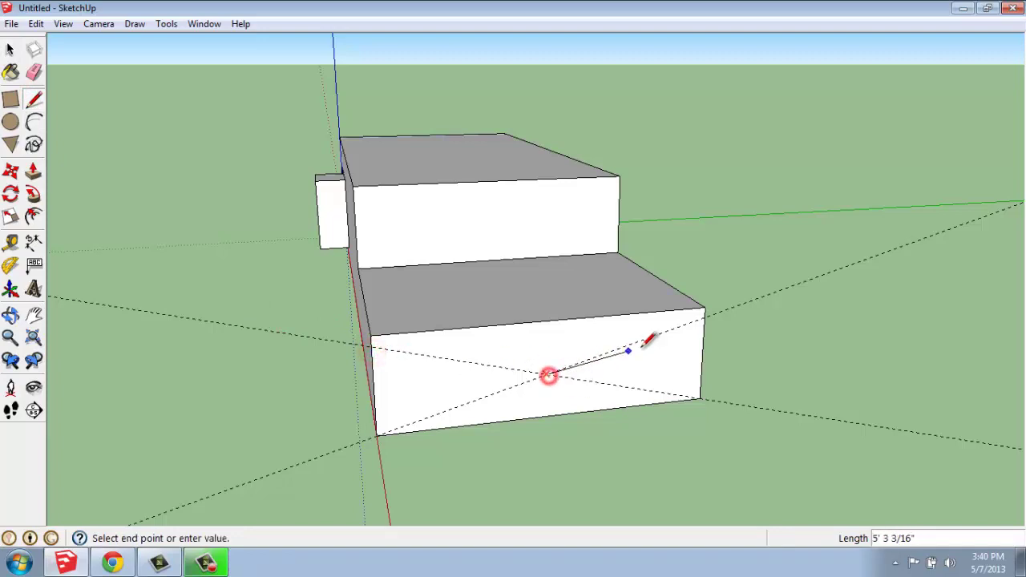
{"action": "left_click", "coordinate": [705, 312]}
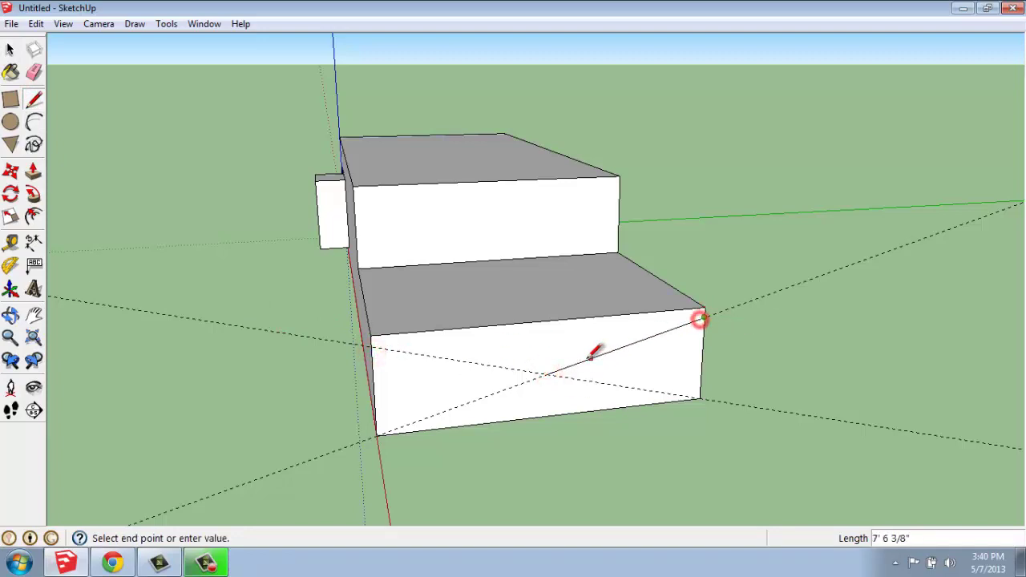
{"action": "left_click", "coordinate": [546, 374]}
{"action": "left_click", "coordinate": [371, 345]}
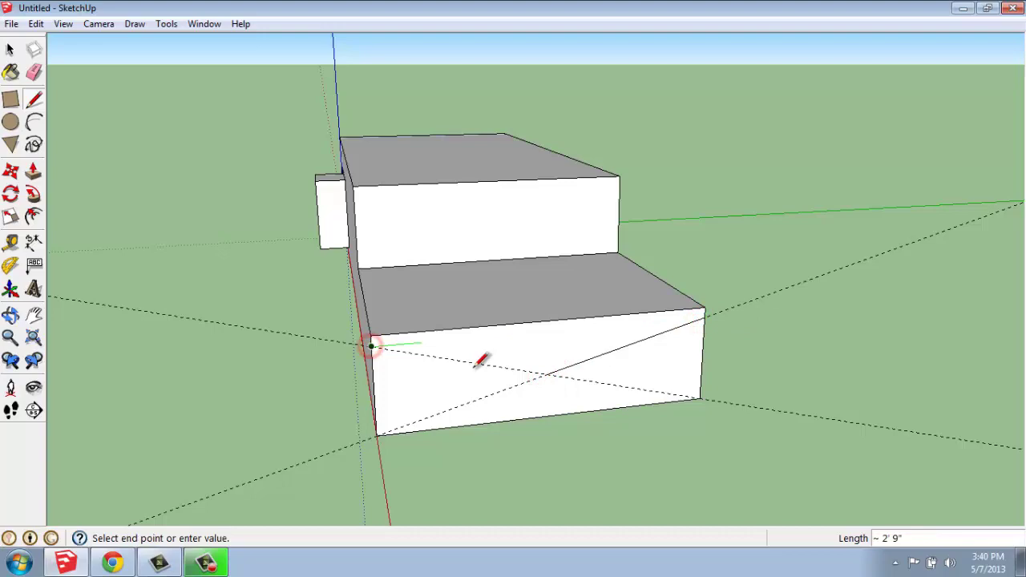
{"action": "left_click", "coordinate": [546, 374]}
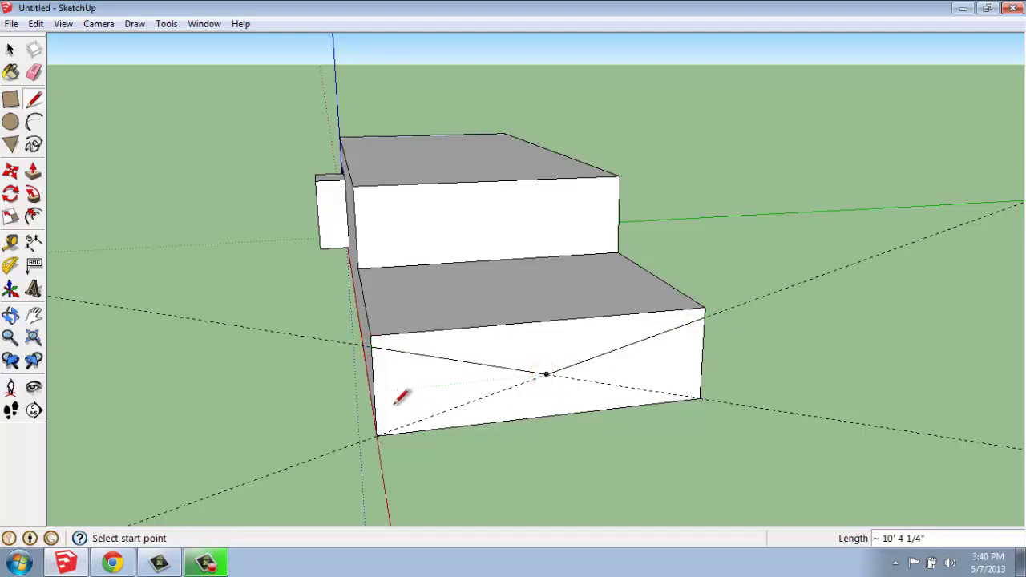
{"action": "key", "text": "space"}
{"action": "middle_click_drag", "start_coordinate": [355, 413], "coordinate": [374, 389]}
- Push/pull the end face's upper triangle back to slope the lower block's top
{"action": "left_click", "coordinate": [33, 171]}
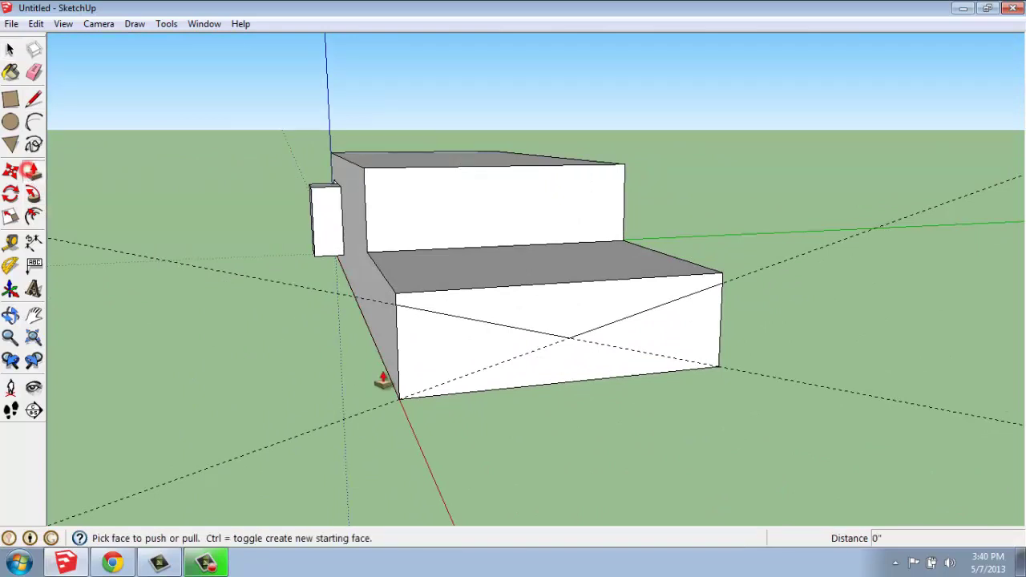
{"action": "left_click", "coordinate": [561, 324]}
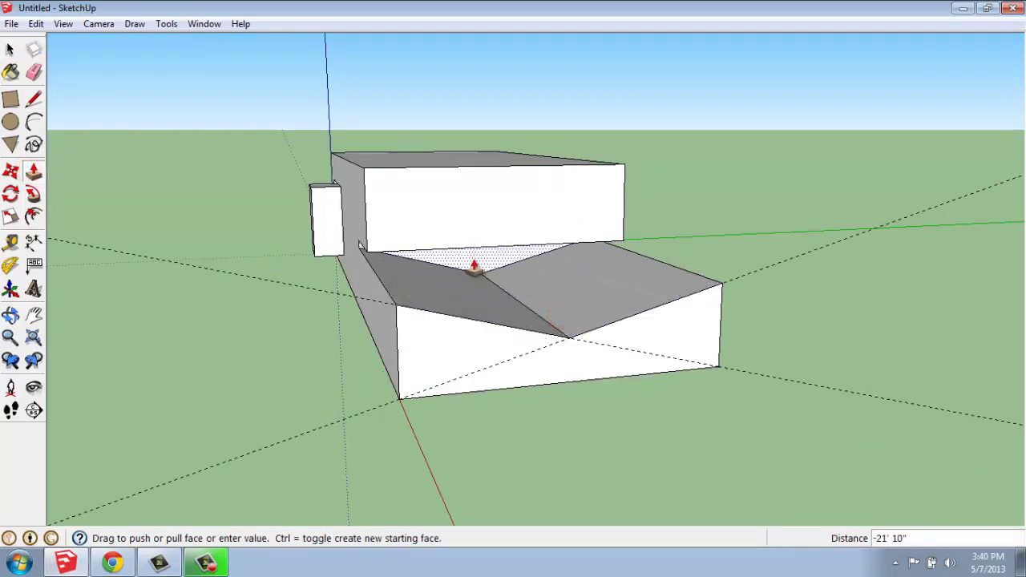
{"action": "left_click", "coordinate": [478, 263]}
{"action": "middle_click_drag", "start_coordinate": [478, 263], "coordinate": [385, 390]}
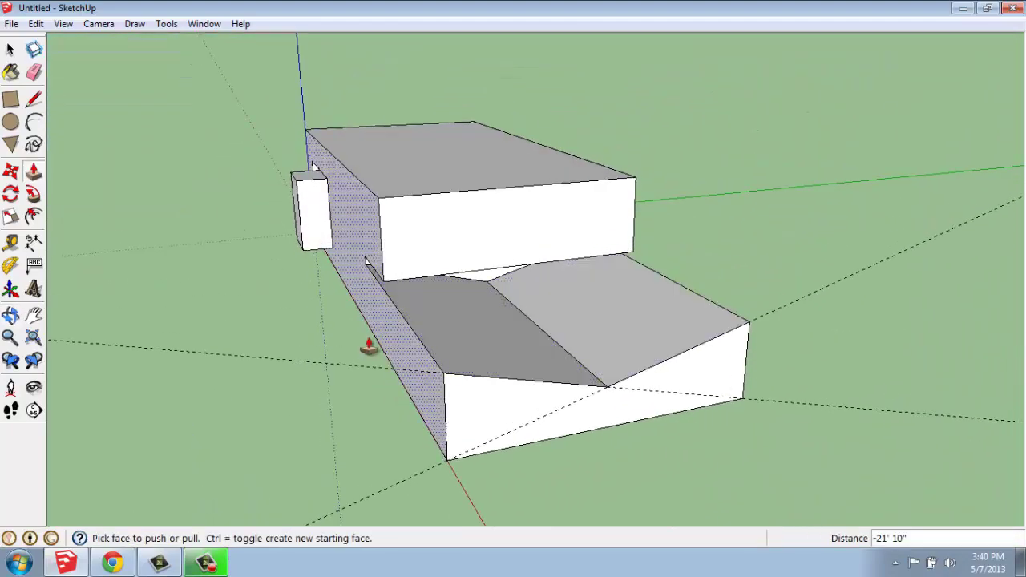
{"action": "middle_click_drag", "start_coordinate": [366, 350], "coordinate": [304, 316]}
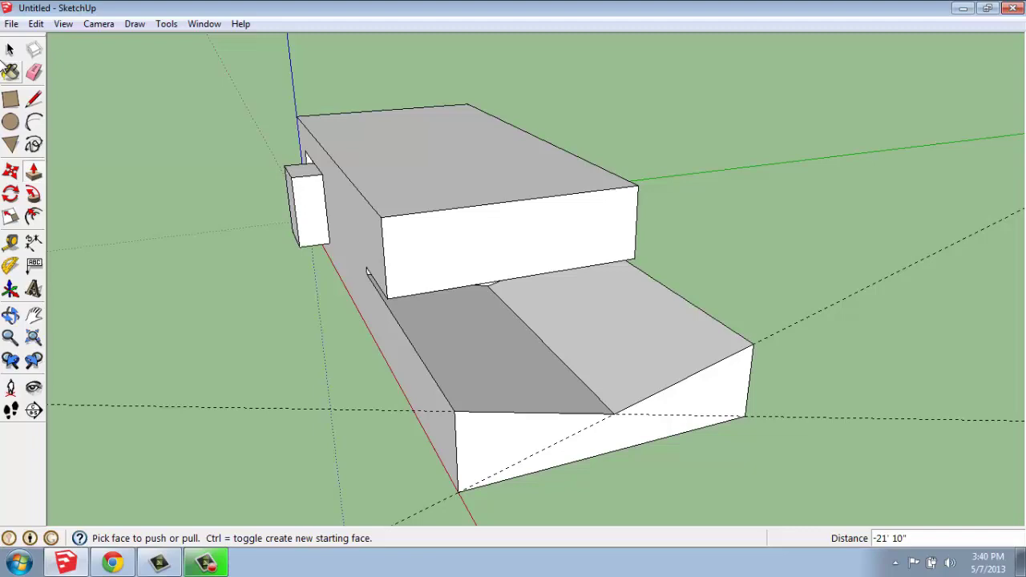
- Remove every guide line with Edit > Delete Guides
{"action": "left_click", "coordinate": [36, 24]}
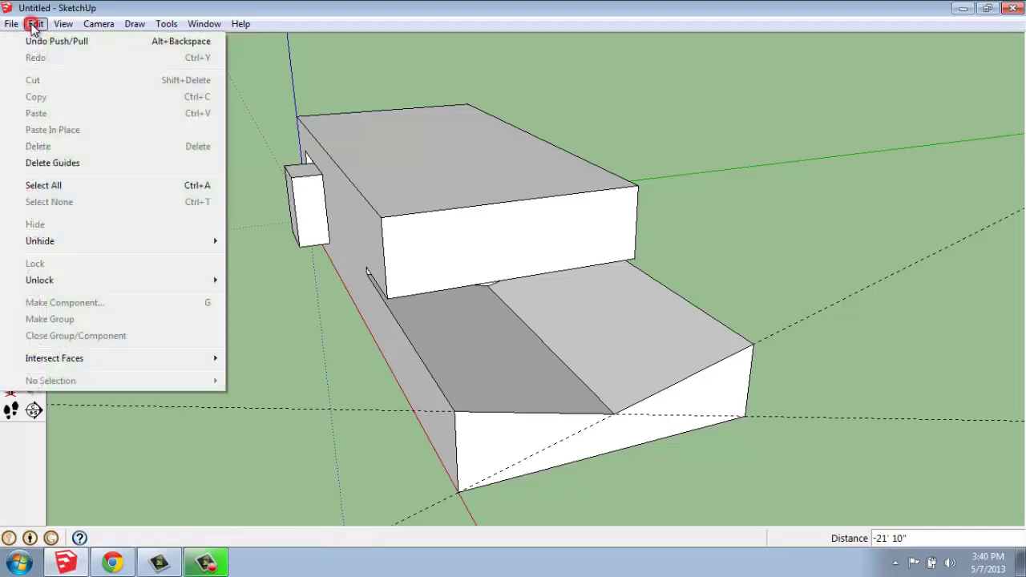
{"action": "left_click", "coordinate": [67, 165]}
{"action": "middle_click_drag", "start_coordinate": [469, 435], "coordinate": [625, 245]}
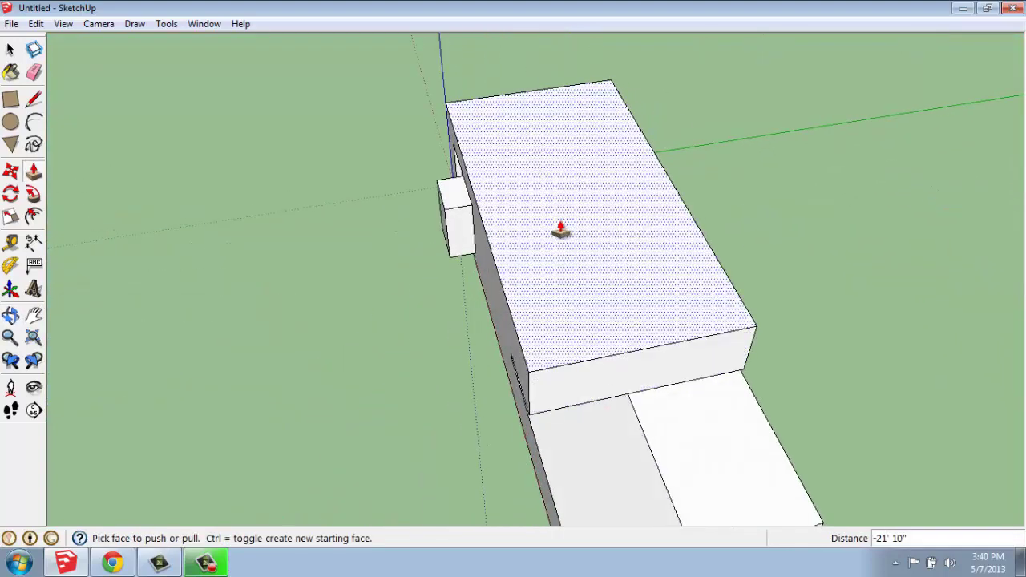
- Orbit to the tall block's far end wall and select the Protractor tool
{"action": "middle_click_drag", "start_coordinate": [559, 229], "coordinate": [385, 359]}
{"action": "middle_click_drag", "start_coordinate": [212, 355], "coordinate": [642, 217]}
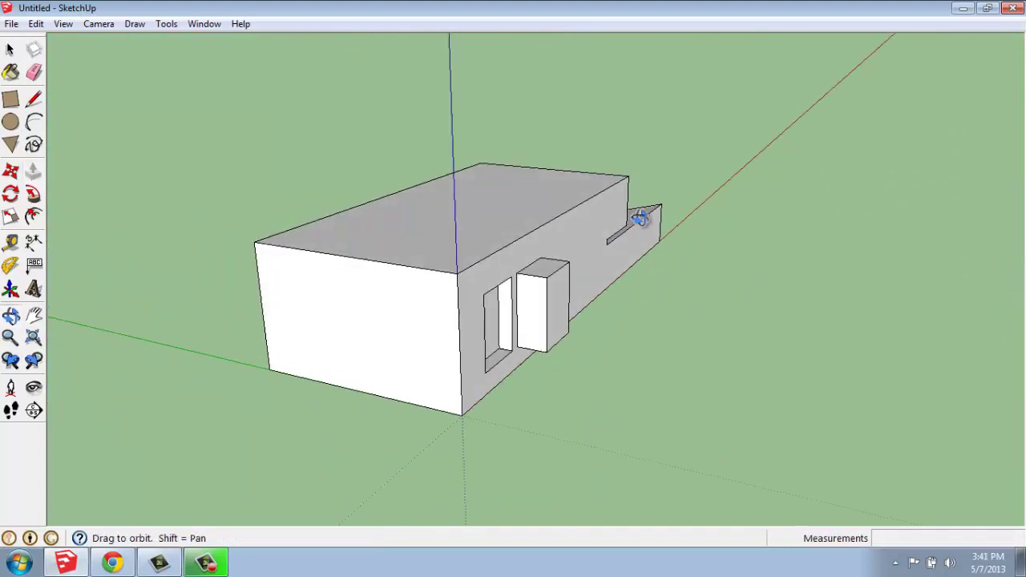
{"action": "middle_click_drag", "start_coordinate": [259, 414], "coordinate": [348, 384]}
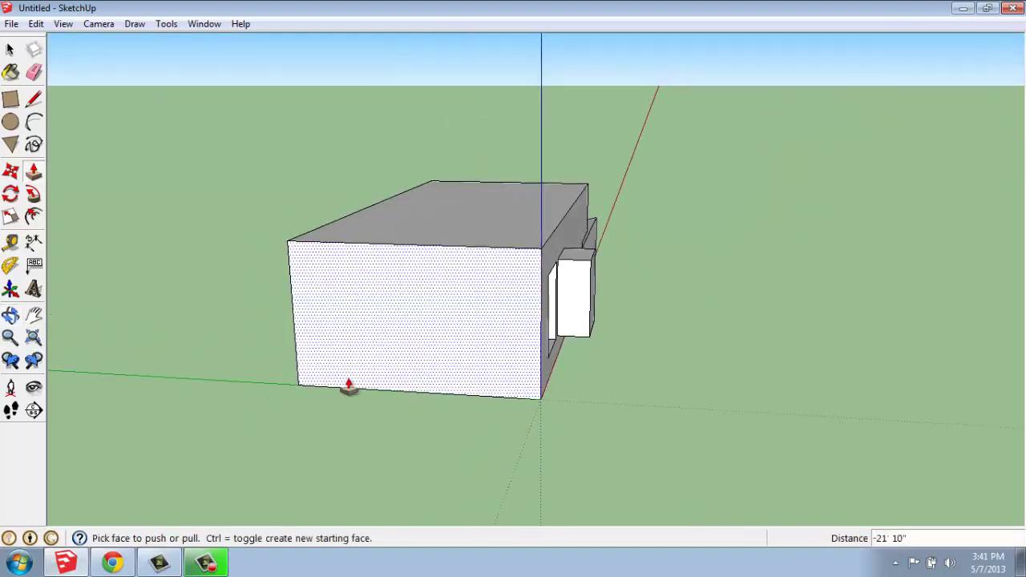
{"action": "scroll", "coordinate": [433, 393], "scroll_direction": "up", "scroll_amount": 3}
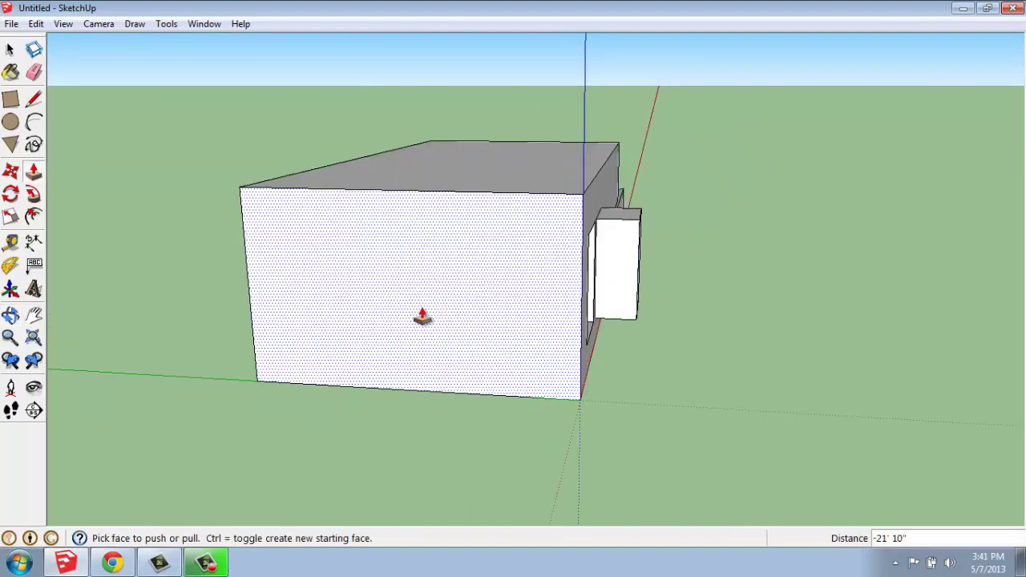
{"action": "left_click", "coordinate": [11, 266]}
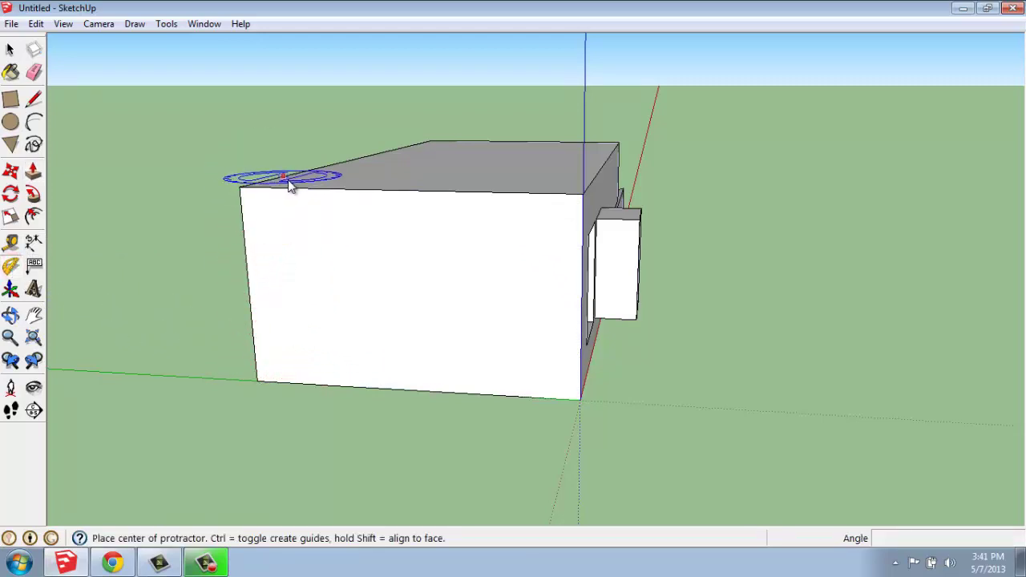
- Place a 10° guide angled down from the end wall's top-left corner
{"action": "middle_click_drag", "start_coordinate": [277, 275], "coordinate": [259, 360]}
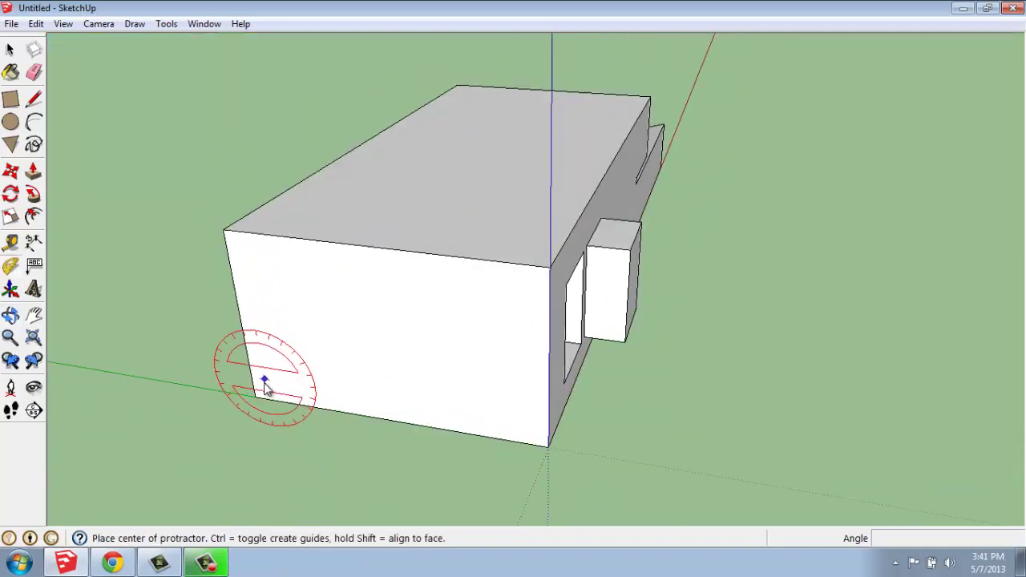
{"action": "left_click", "coordinate": [224, 231]}
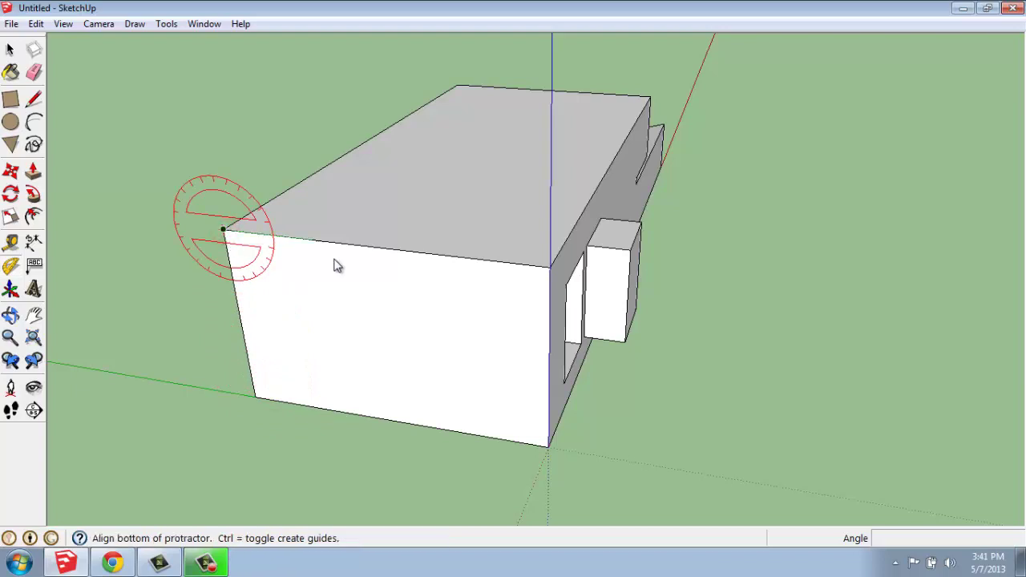
{"action": "left_click", "coordinate": [880, 306]}
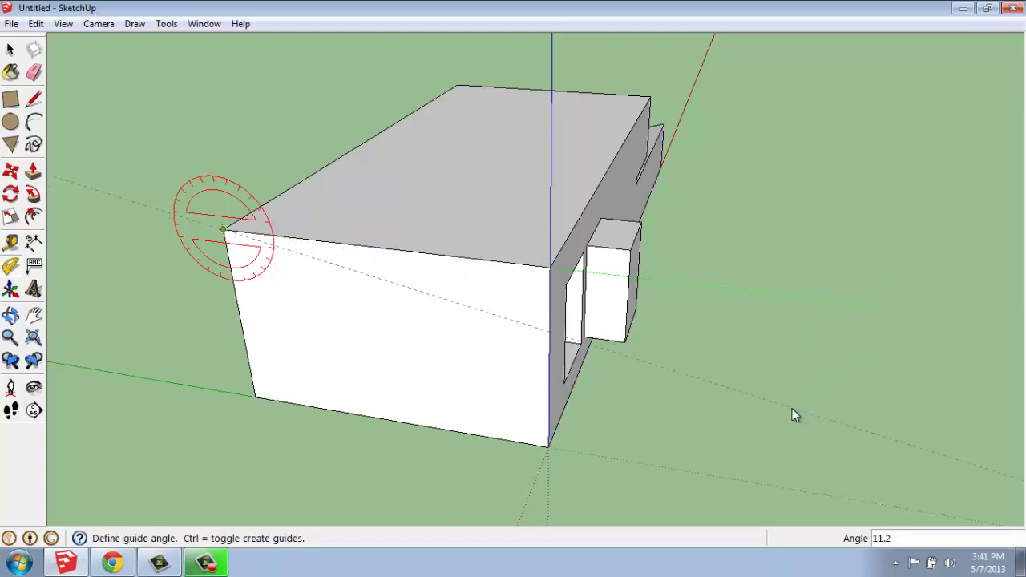
{"action": "type", "text": "10"}
{"action": "key", "text": "Return"}
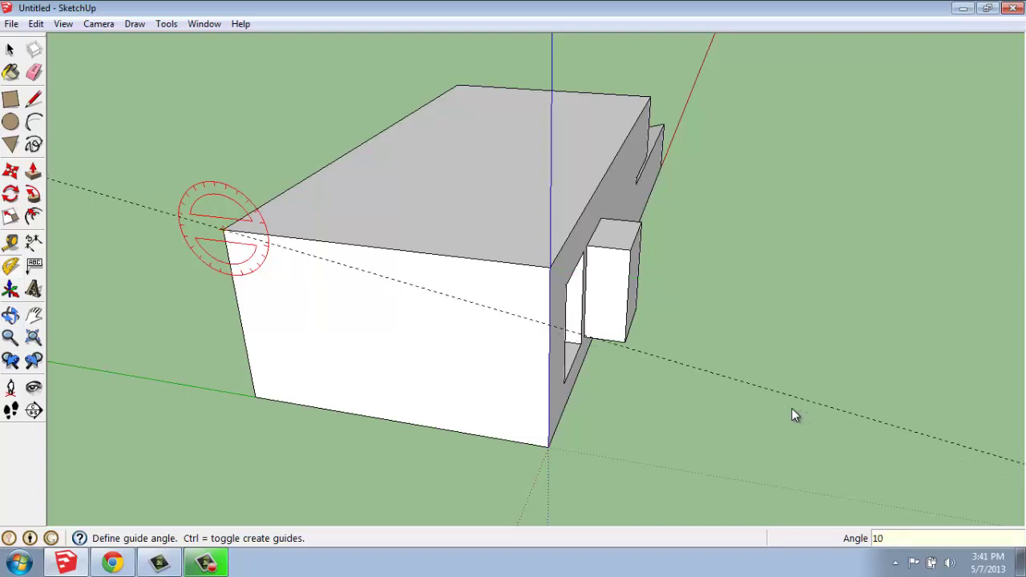
- Add a second angled guide from the top-right corner, crossing the first on the wall
{"action": "left_click", "coordinate": [551, 269]}
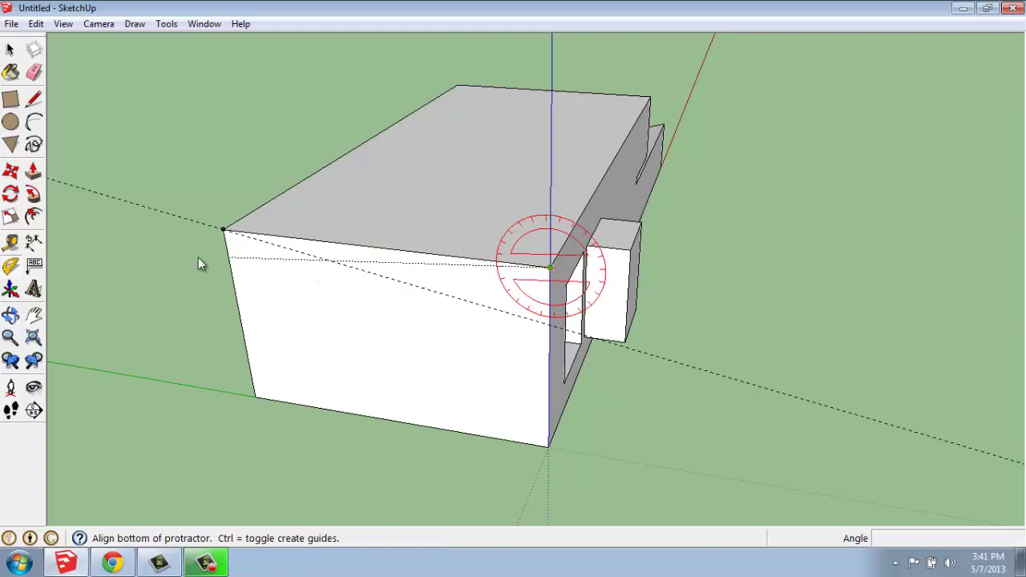
{"action": "left_click", "coordinate": [90, 227]}
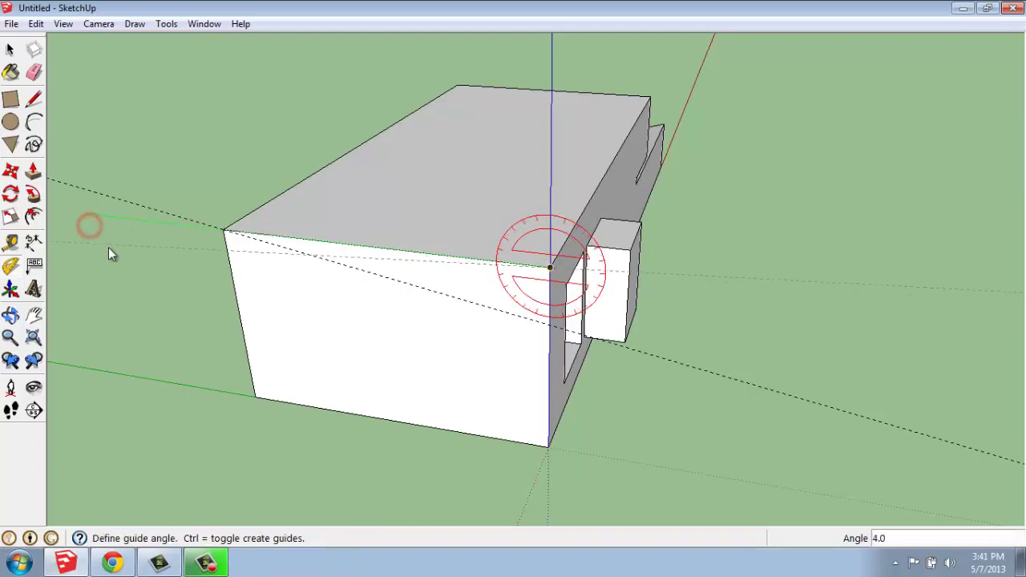
{"action": "left_click", "coordinate": [123, 299]}
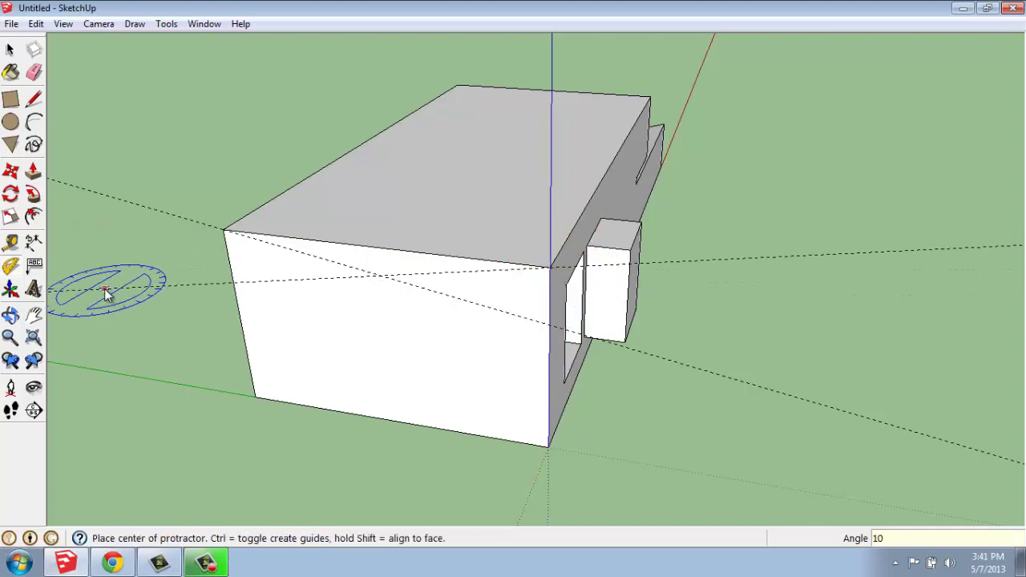
{"action": "key", "text": "space"}
{"action": "middle_click_drag", "start_coordinate": [160, 343], "coordinate": [342, 337]}
{"action": "scroll", "coordinate": [342, 337], "scroll_direction": "down", "scroll_amount": 4}
- Draw a line from the guides' crossing point to the roof corner, closing the triangle
{"action": "middle_click_drag", "start_coordinate": [323, 390], "coordinate": [337, 285]}
{"action": "scroll", "coordinate": [336, 285], "scroll_direction": "up", "scroll_amount": 6}
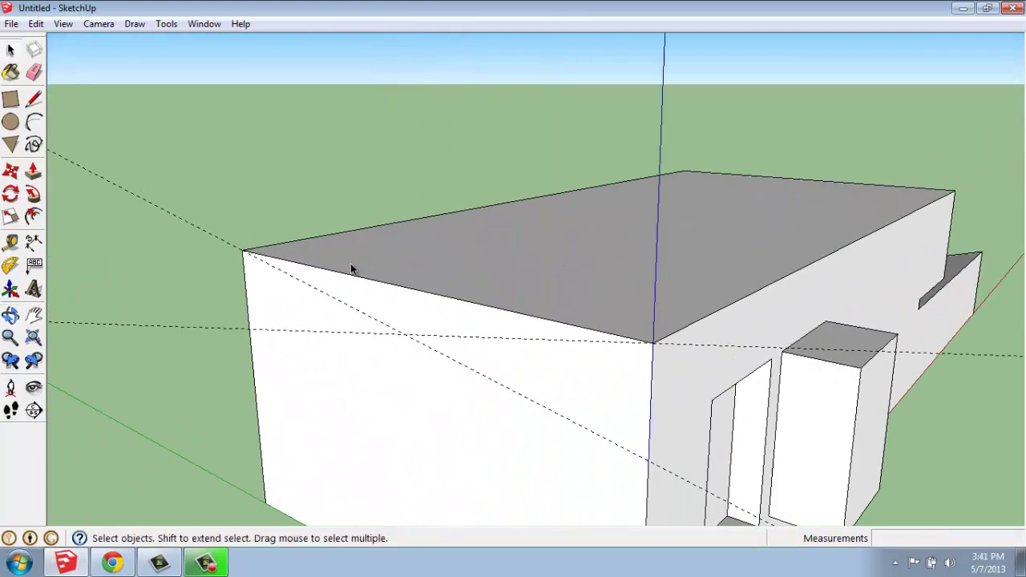
{"action": "left_click", "coordinate": [33, 100]}
{"action": "left_click", "coordinate": [243, 251]}
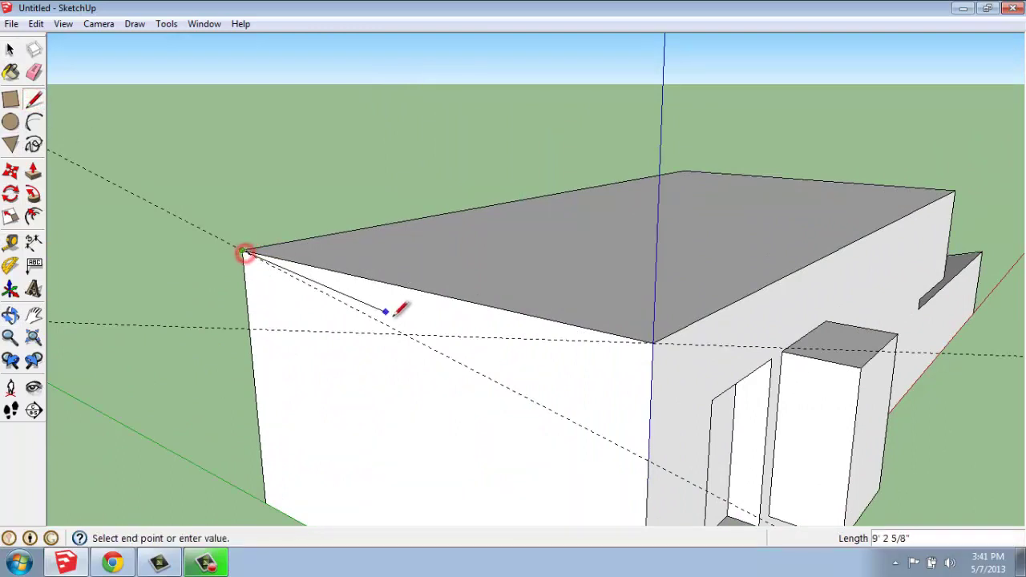
{"action": "left_click", "coordinate": [653, 342]}
{"action": "key", "text": "space"}
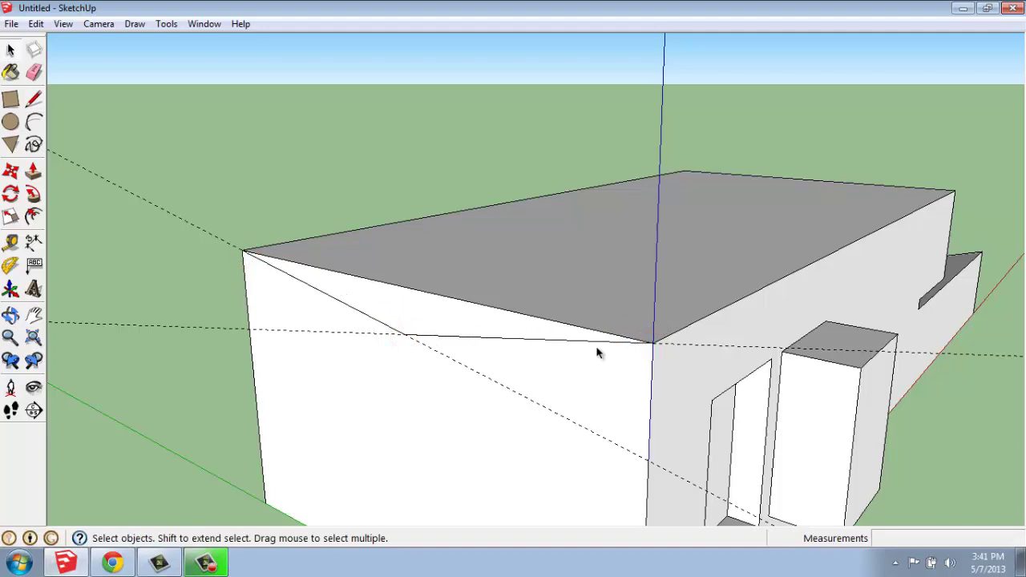
- Push/pull the upper triangular face back to slope the tall block's roof
{"action": "left_click", "coordinate": [34, 172]}
{"action": "left_click_drag", "start_coordinate": [403, 310], "coordinate": [554, 245]}
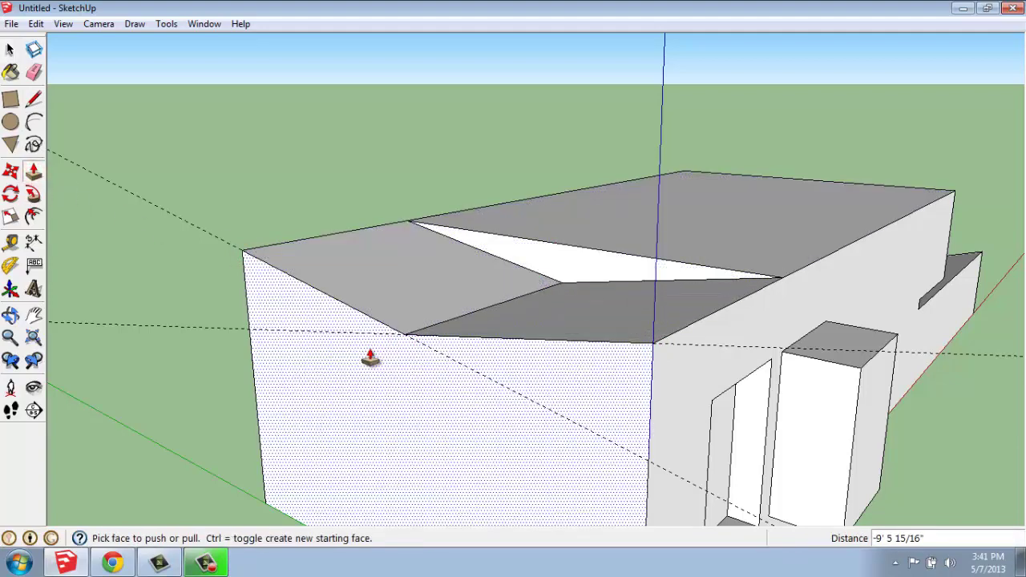
{"action": "middle_click_drag", "start_coordinate": [366, 355], "coordinate": [559, 312]}
{"action": "scroll", "coordinate": [637, 412], "scroll_direction": "down", "scroll_amount": 2}
{"action": "scroll", "coordinate": [634, 409], "scroll_direction": "up", "scroll_amount": 3}
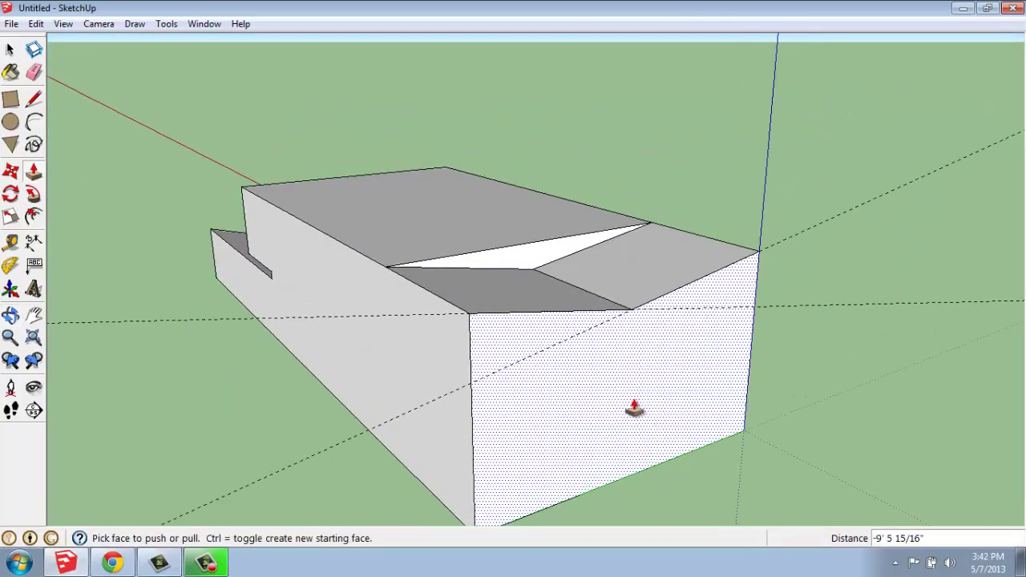